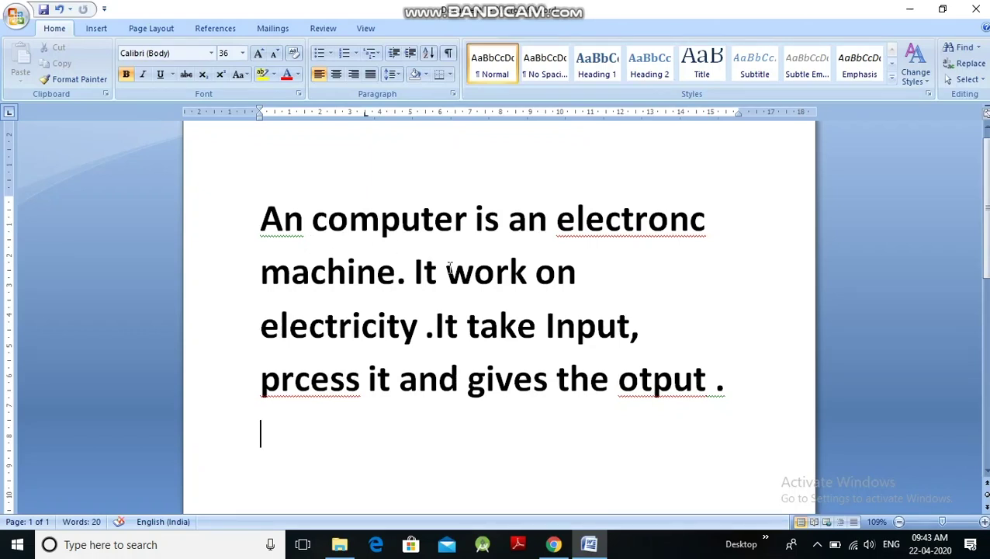
Start a spelling and grammar check of the document and place its dialog beside the text so both can be read
{"action": "left_click", "coordinate": [324, 29]}
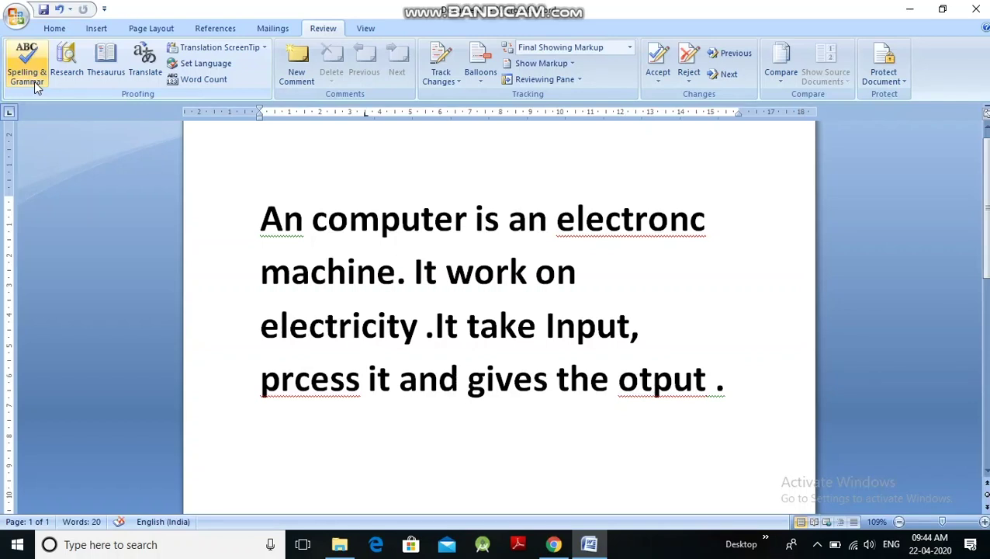
{"action": "left_click", "coordinate": [34, 70]}
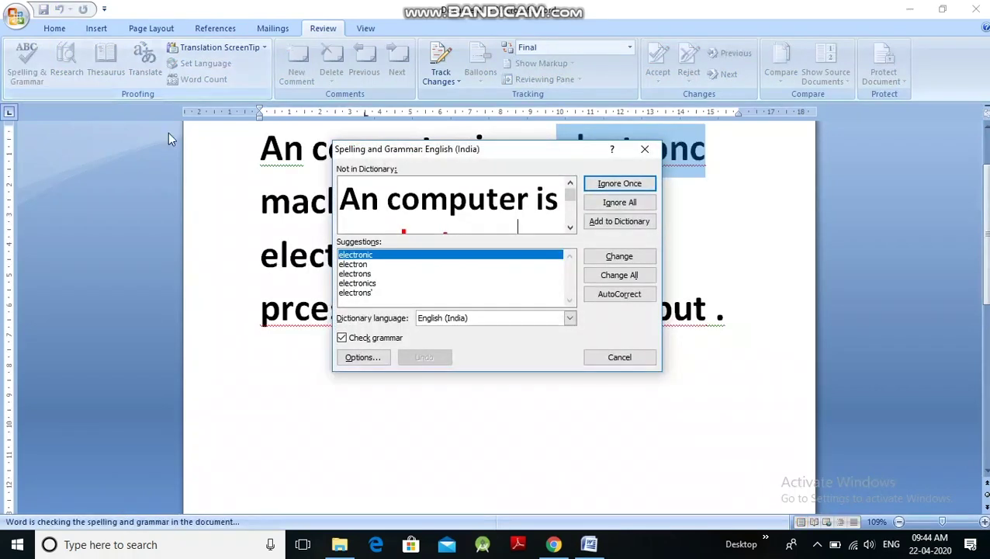
{"action": "scroll", "coordinate": [168, 132], "scroll_direction": "up", "scroll_amount": 4}
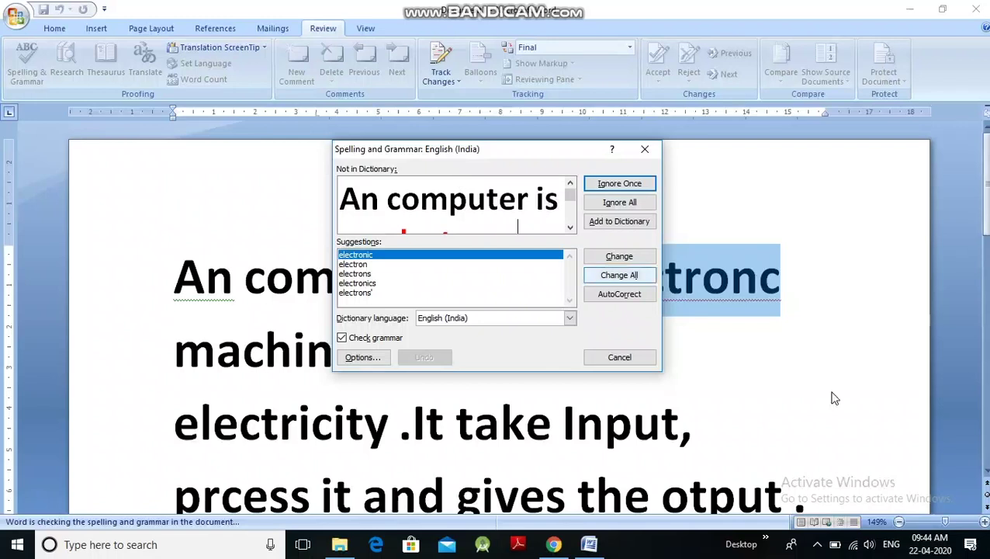
{"action": "left_click", "coordinate": [936, 524]}
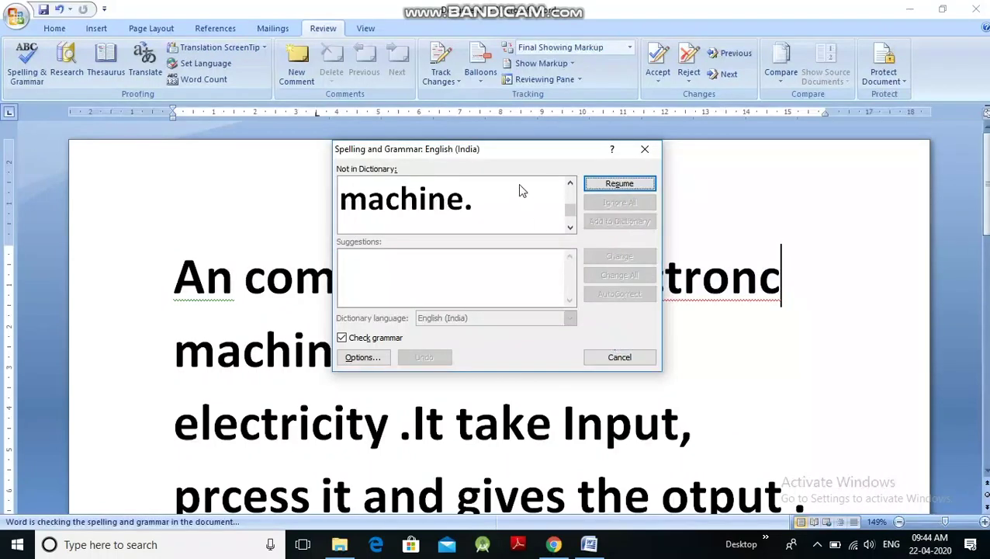
{"action": "left_click_drag", "start_coordinate": [494, 153], "coordinate": [599, 222]}
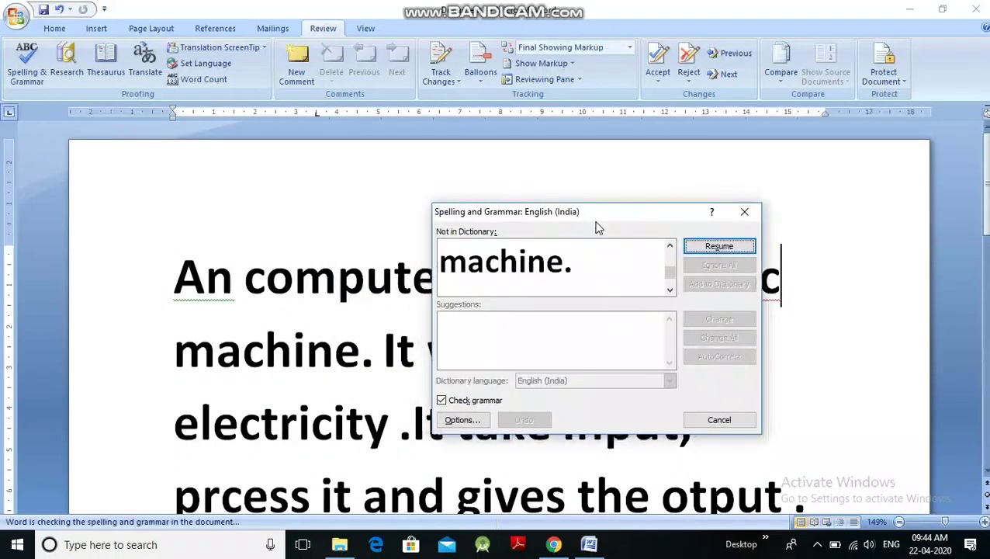
{"action": "left_click", "coordinate": [930, 522]}
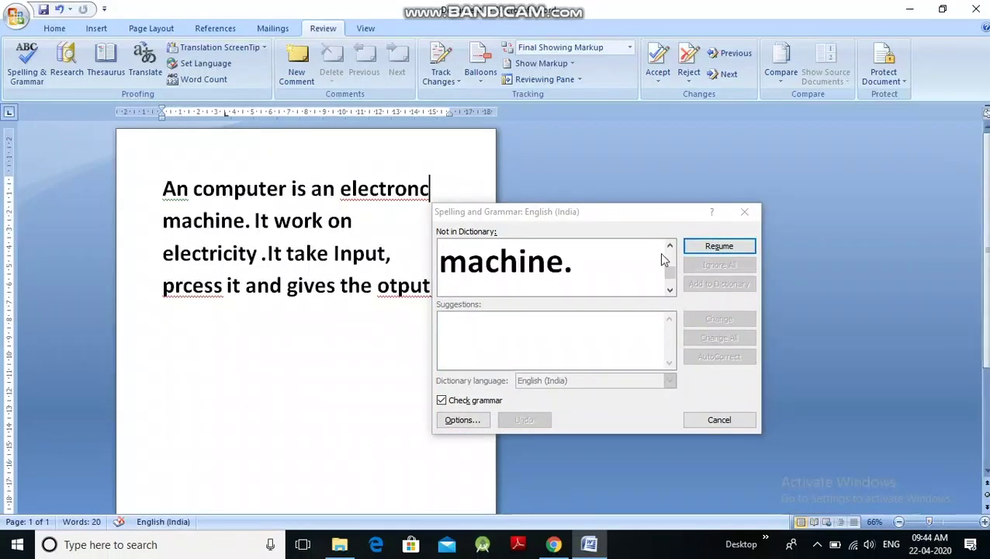
{"action": "left_click_drag", "start_coordinate": [612, 214], "coordinate": [677, 151]}
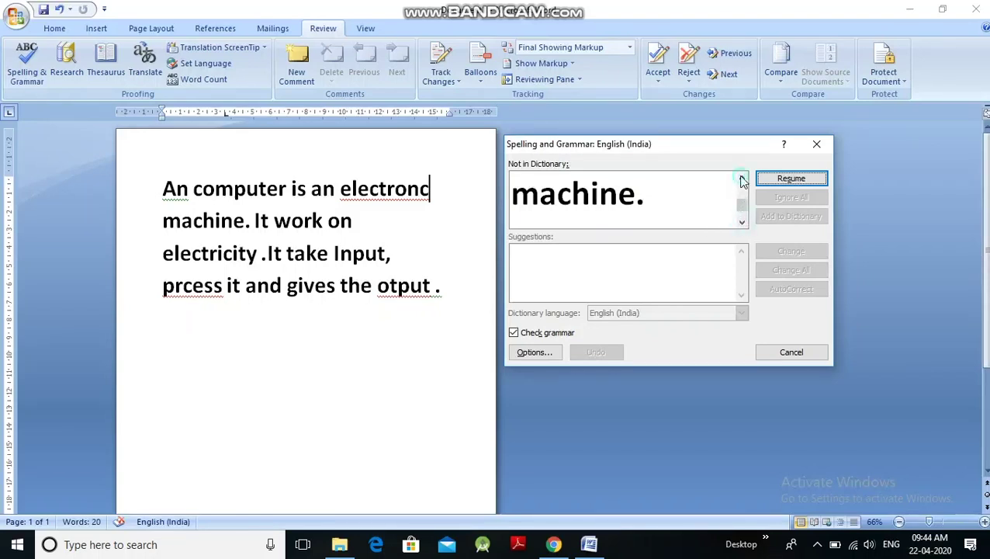
{"action": "left_click", "coordinate": [783, 181]}
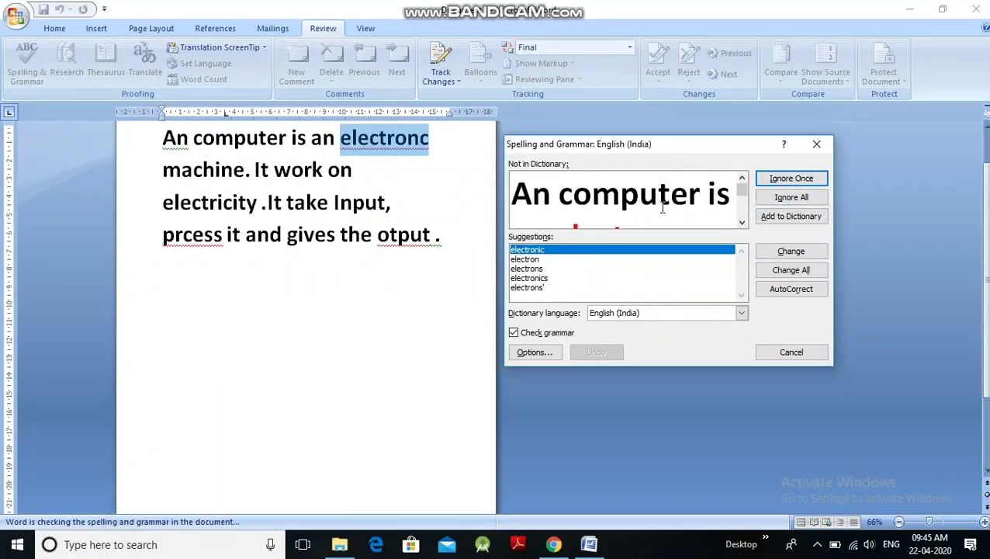
Correct "electronc" to "electronic" and the opening "An" to "A" using the checker's suggestions
{"action": "left_click", "coordinate": [742, 224]}
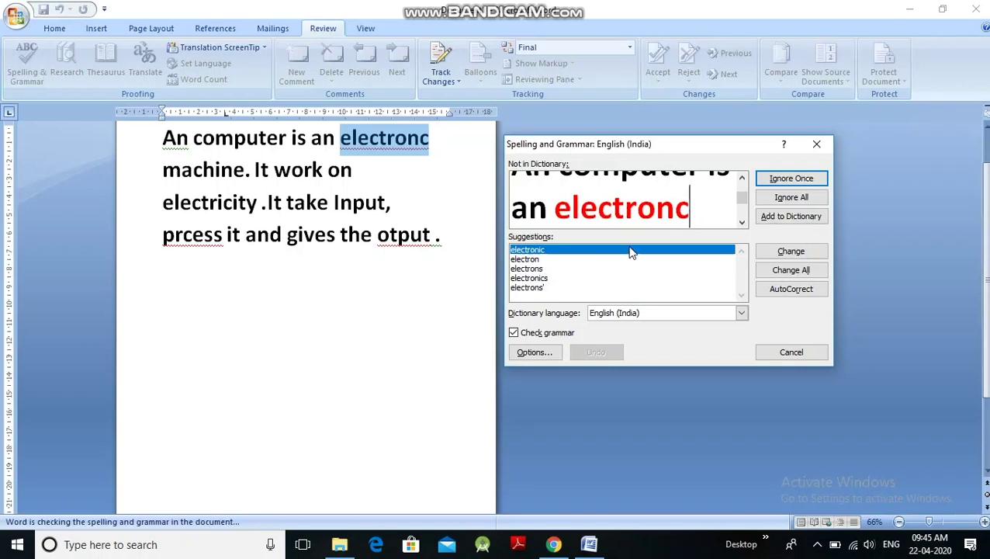
{"action": "left_click", "coordinate": [814, 253]}
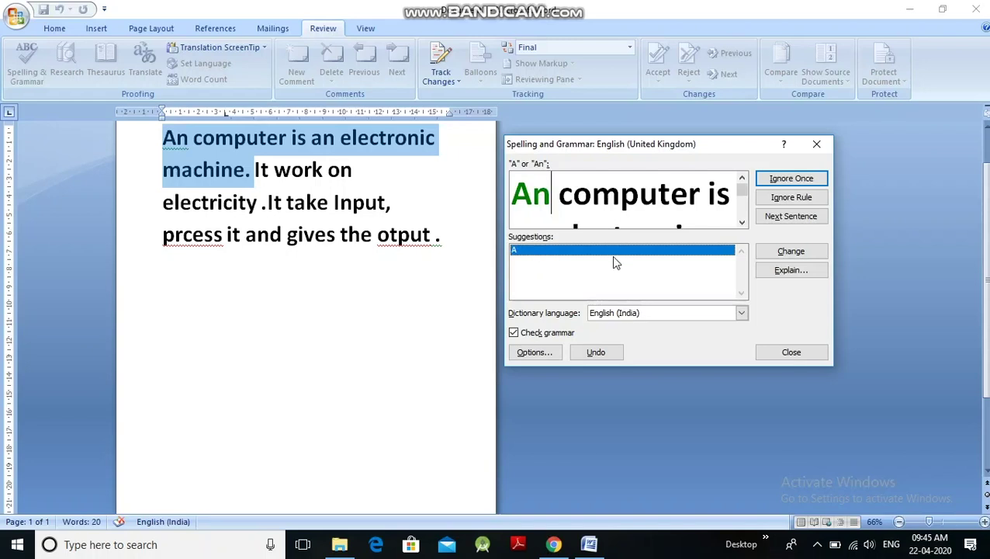
{"action": "left_click", "coordinate": [781, 252]}
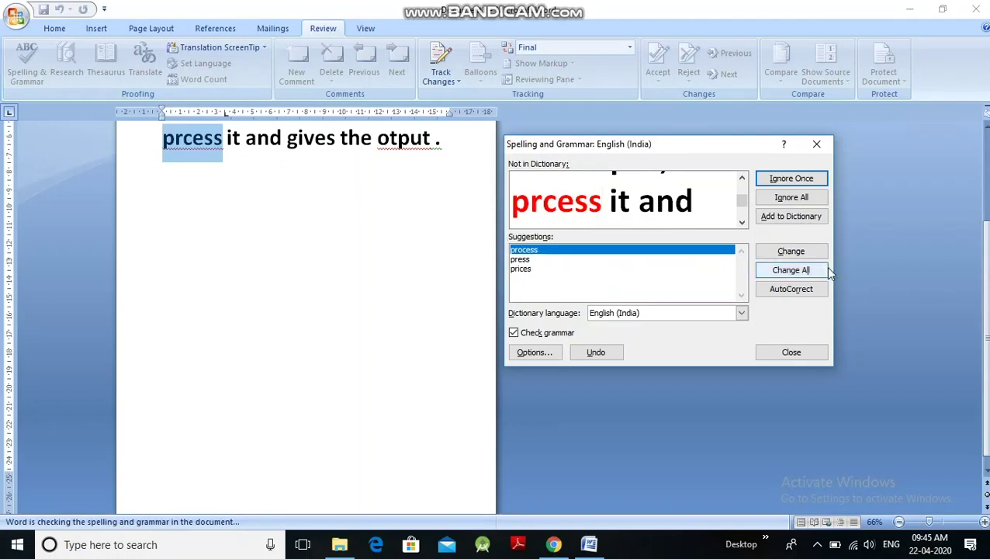
Correct "prcess" to "process" and "otput" to "output", remove the extra space before the final period, and finish the check
{"action": "left_click", "coordinate": [791, 251]}
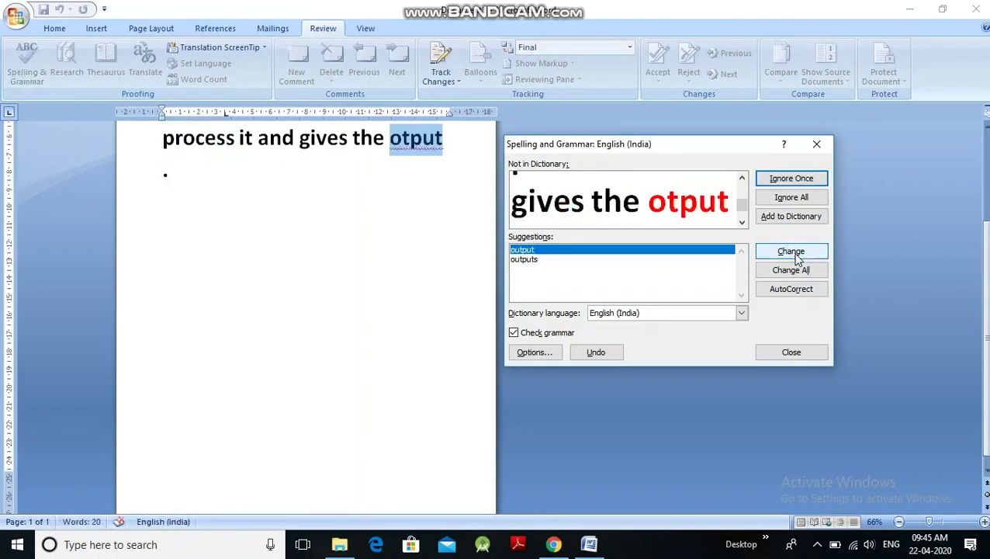
{"action": "left_click", "coordinate": [792, 251]}
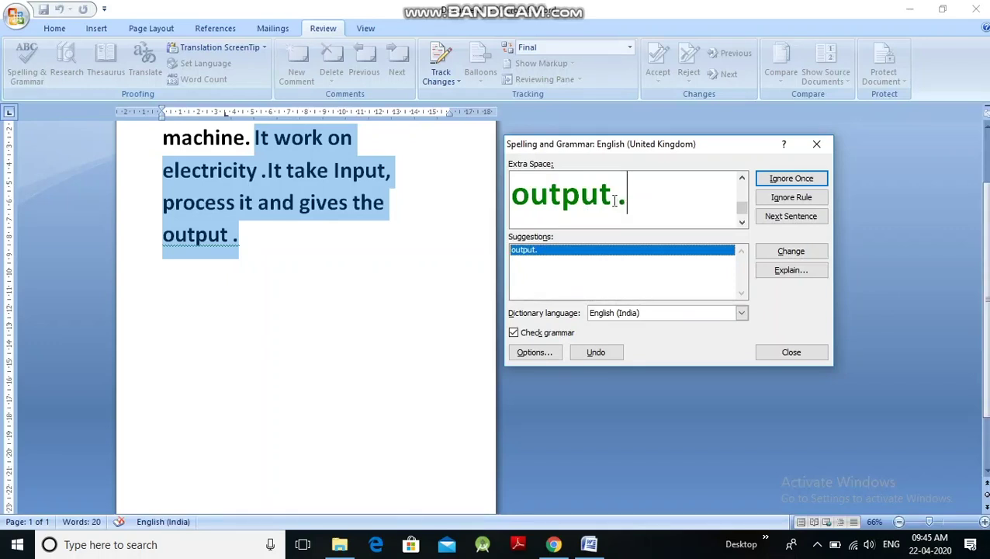
{"action": "left_click", "coordinate": [790, 252]}
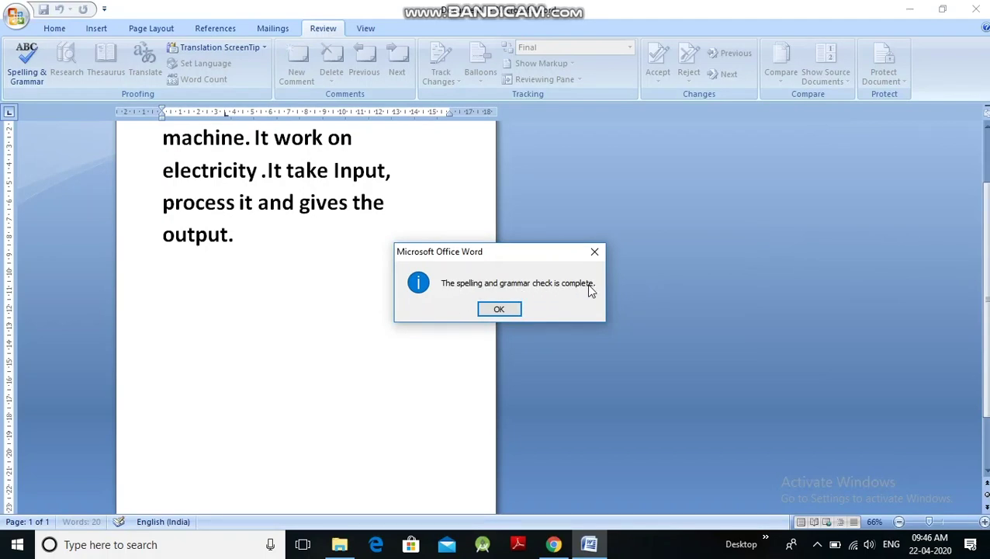
{"action": "left_click", "coordinate": [501, 309]}
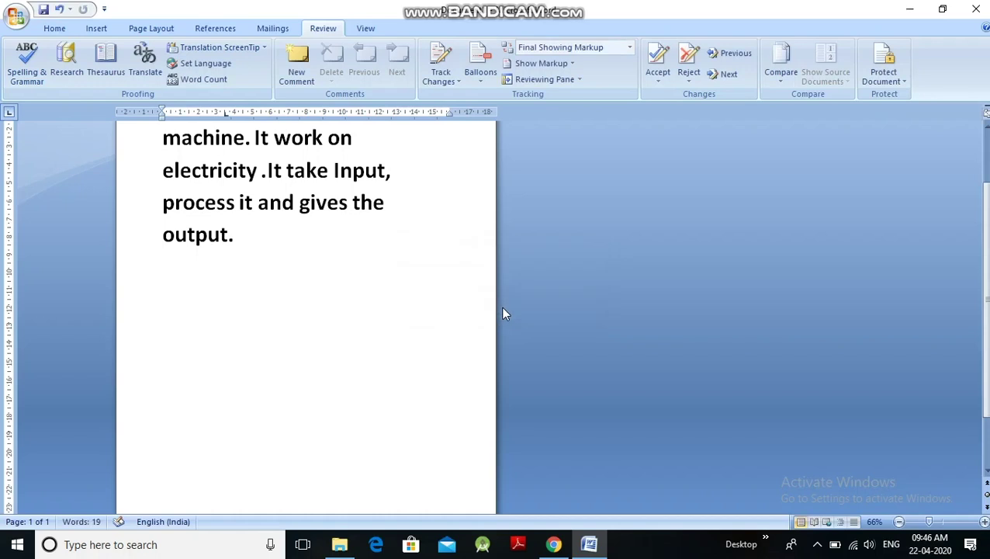
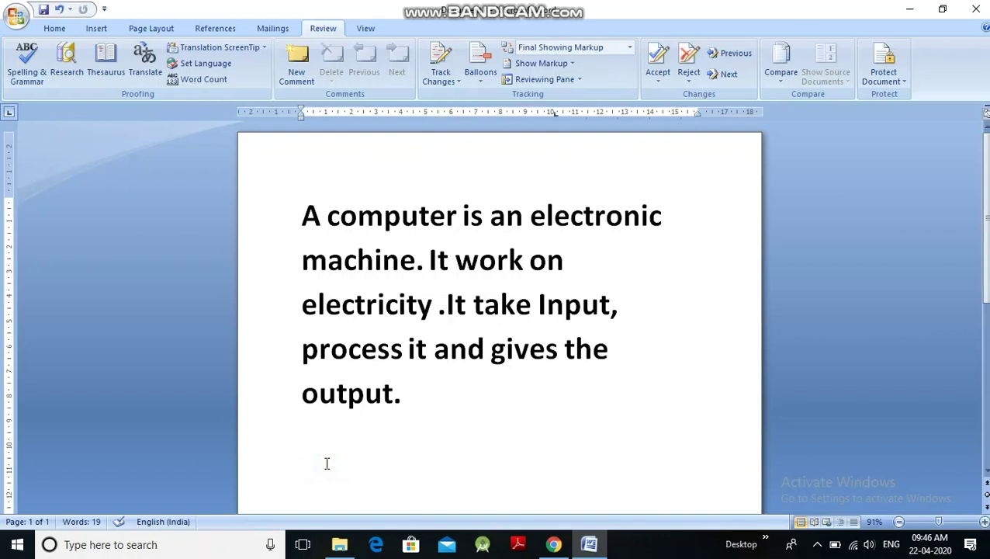
Add a person's first name on its own line below the paragraph and enlarge it to 48 pt
{"action": "type", "text": "ashima"}
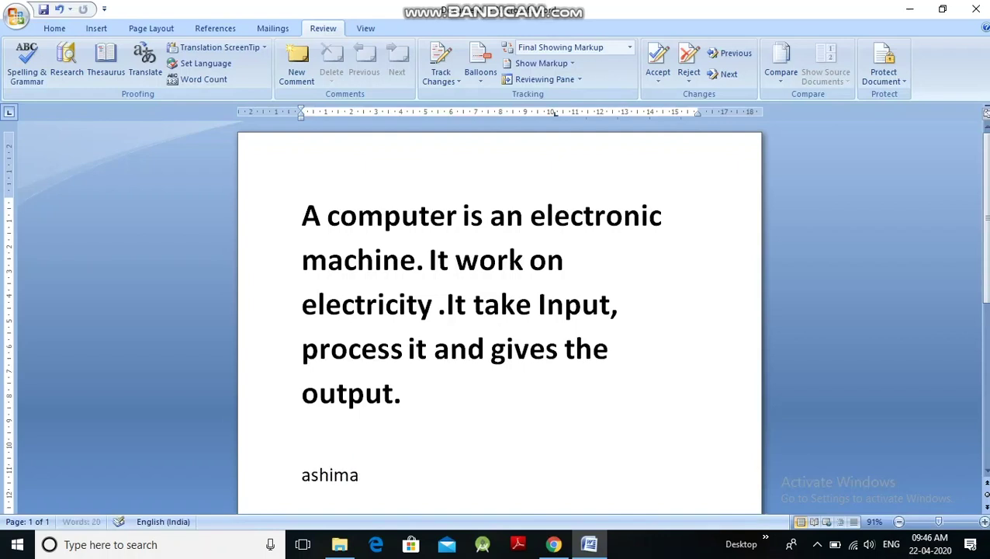
{"action": "key", "text": "Return"}
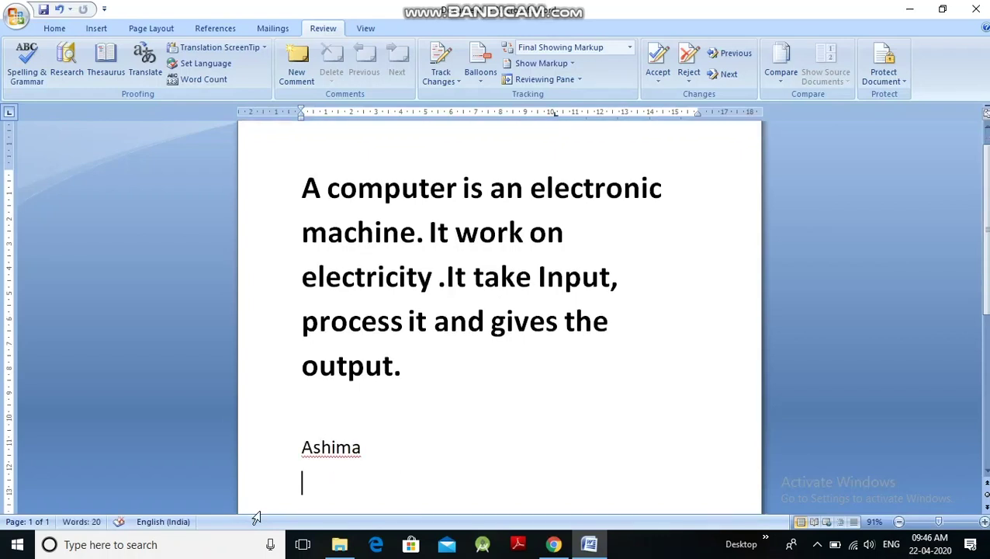
{"action": "left_click_drag", "start_coordinate": [303, 448], "coordinate": [374, 461]}
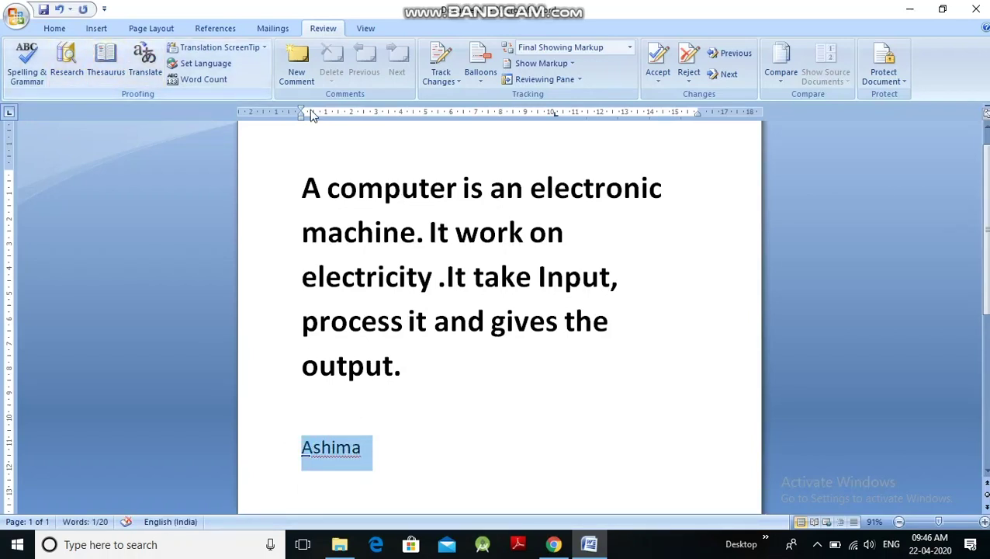
{"action": "key", "text": "ctrl+shift+period"}
{"action": "key", "text": "ctrl+shift+period"}
{"action": "key", "text": "ctrl+shift+period"}
{"action": "key", "text": "ctrl+shift+period"}
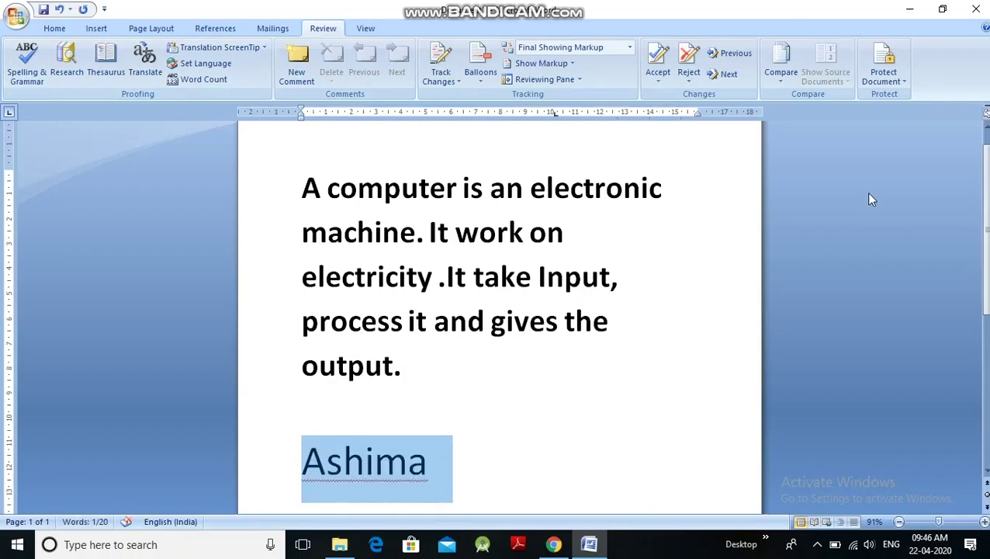
{"action": "left_click_drag", "start_coordinate": [985, 173], "coordinate": [985, 218]}
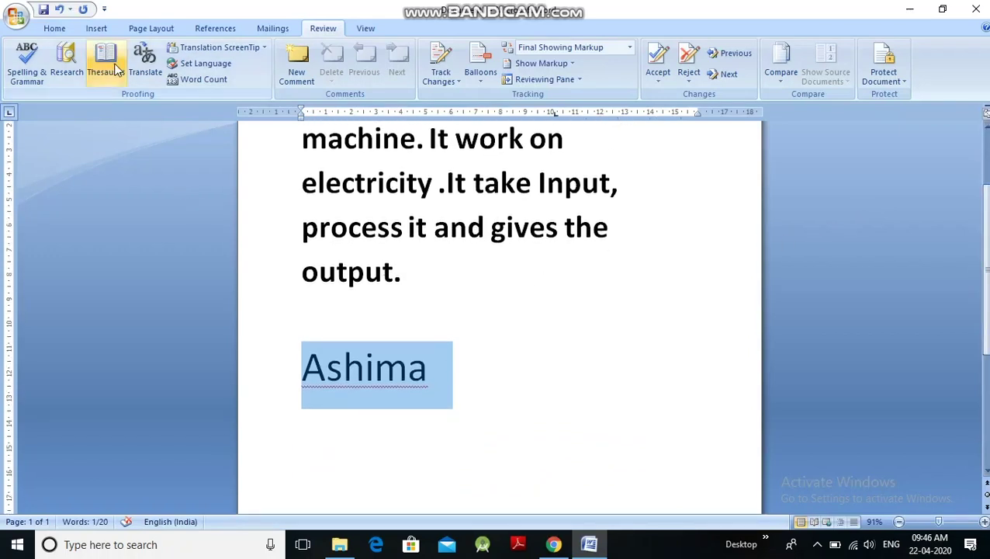
{"action": "left_click", "coordinate": [66, 29]}
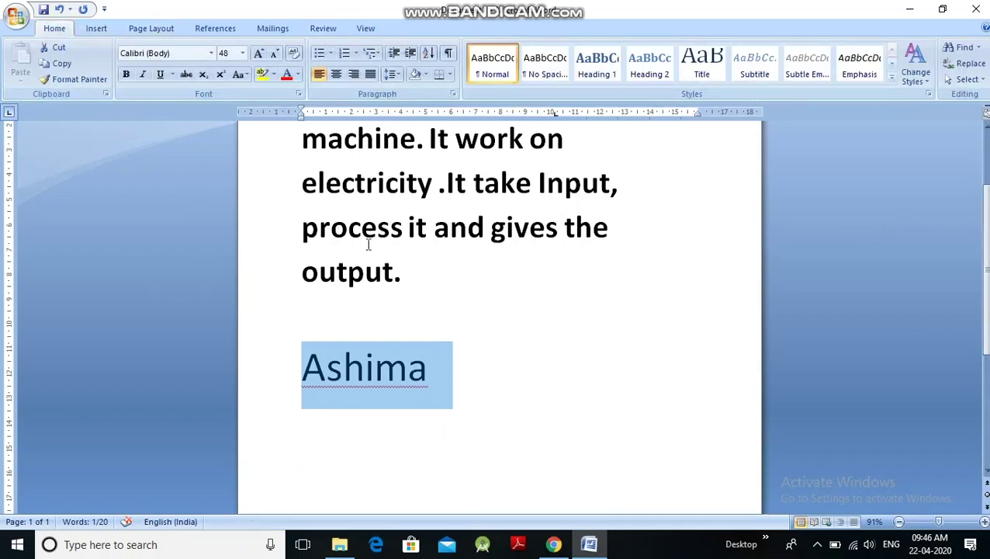
Spell-check the selected name, add it to the dictionary, and continue the check through the rest of the document
{"action": "left_click", "coordinate": [326, 29]}
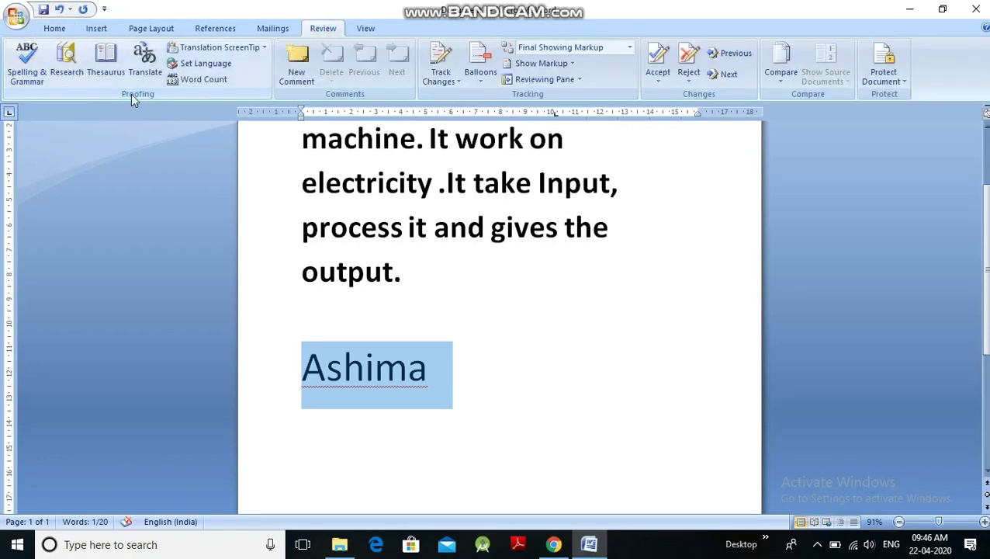
{"action": "left_click", "coordinate": [22, 68]}
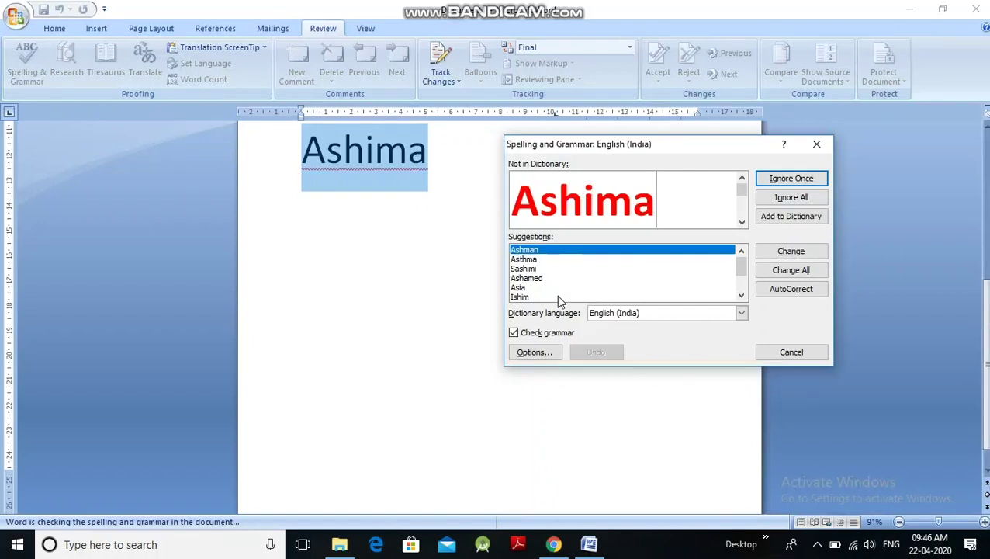
{"action": "left_click", "coordinate": [791, 217]}
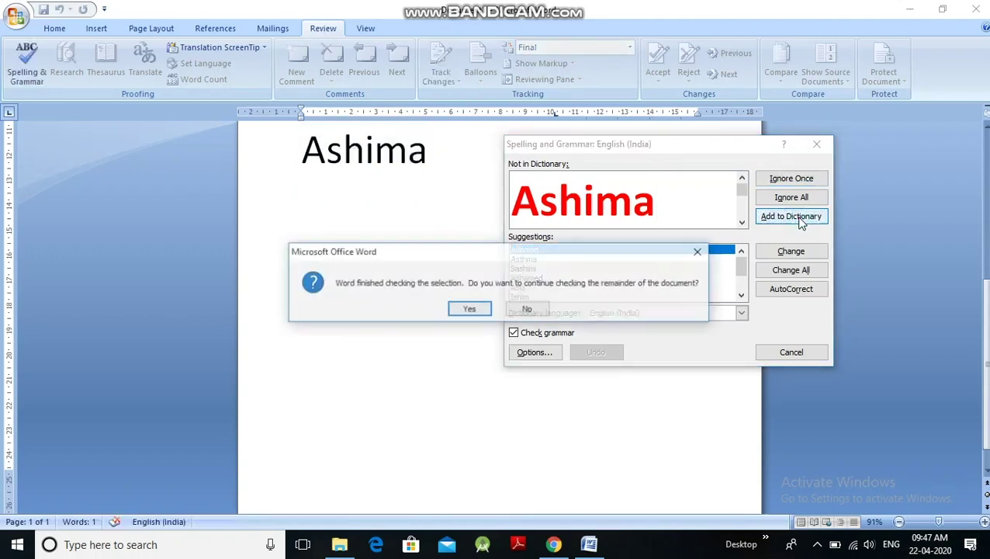
{"action": "left_click", "coordinate": [469, 309]}
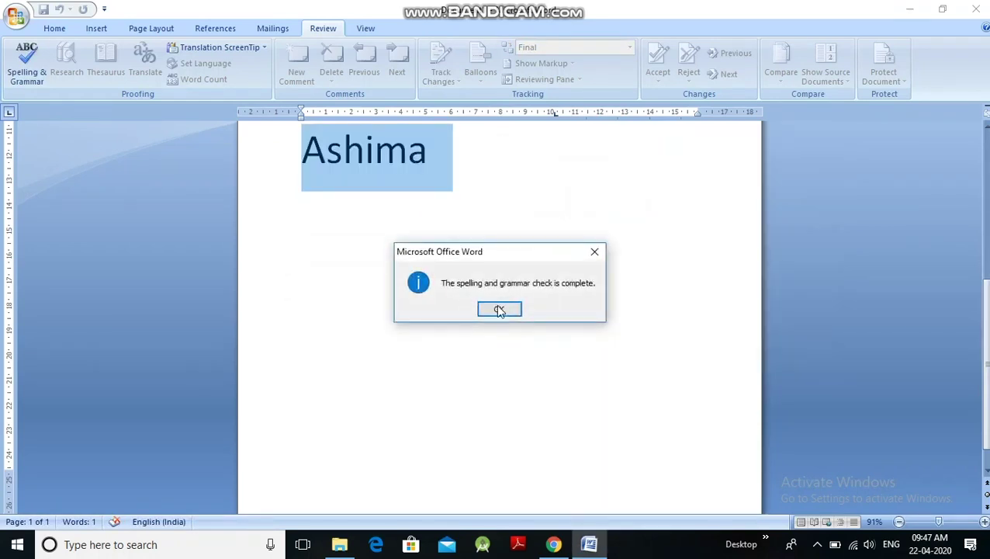
{"action": "left_click", "coordinate": [500, 308]}
Enter the same name again on a new line below and rerun the spelling and grammar check
{"action": "left_click", "coordinate": [472, 181]}
{"action": "key", "text": "Return"}
{"action": "type", "text": "ashima"}
{"action": "key", "text": "Return"}
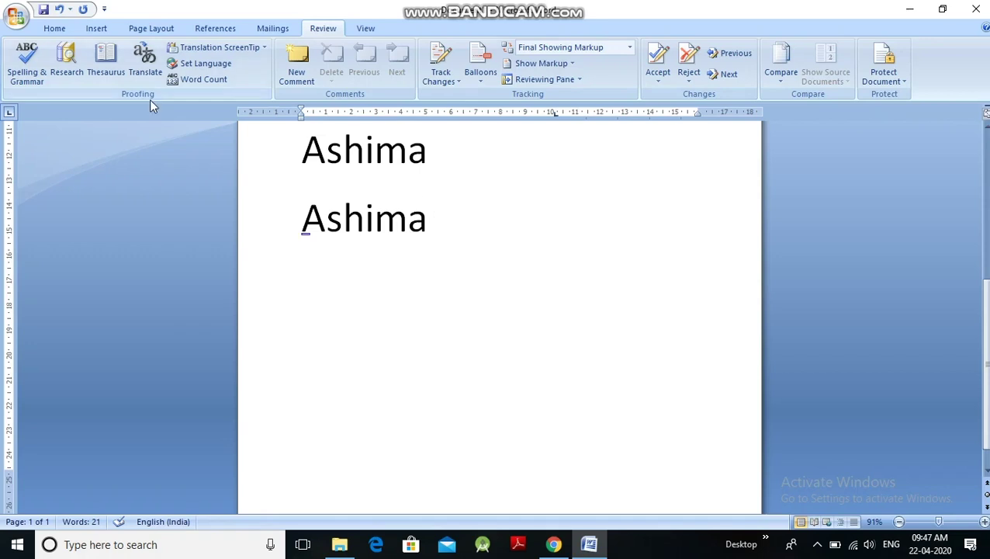
{"action": "left_click", "coordinate": [26, 67]}
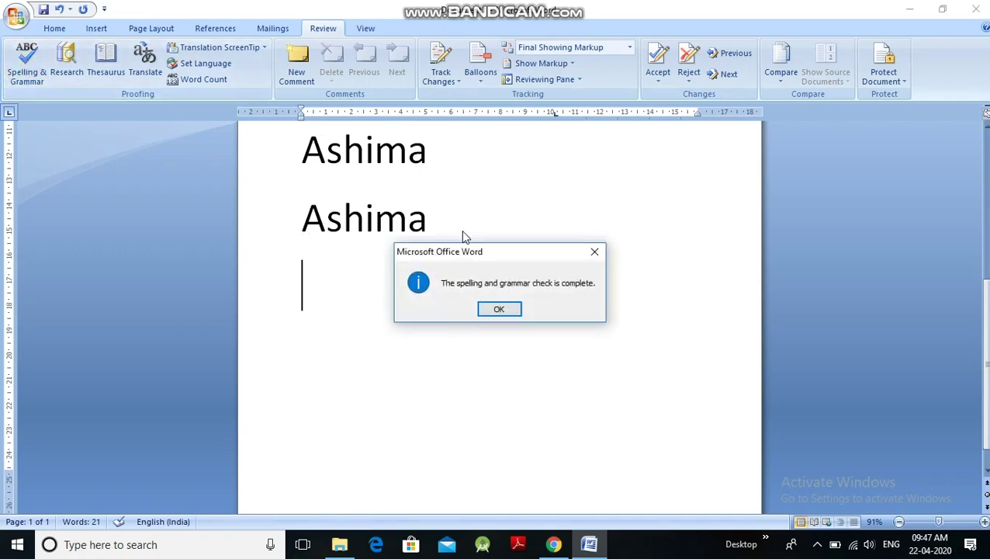
{"action": "left_click", "coordinate": [509, 308]}
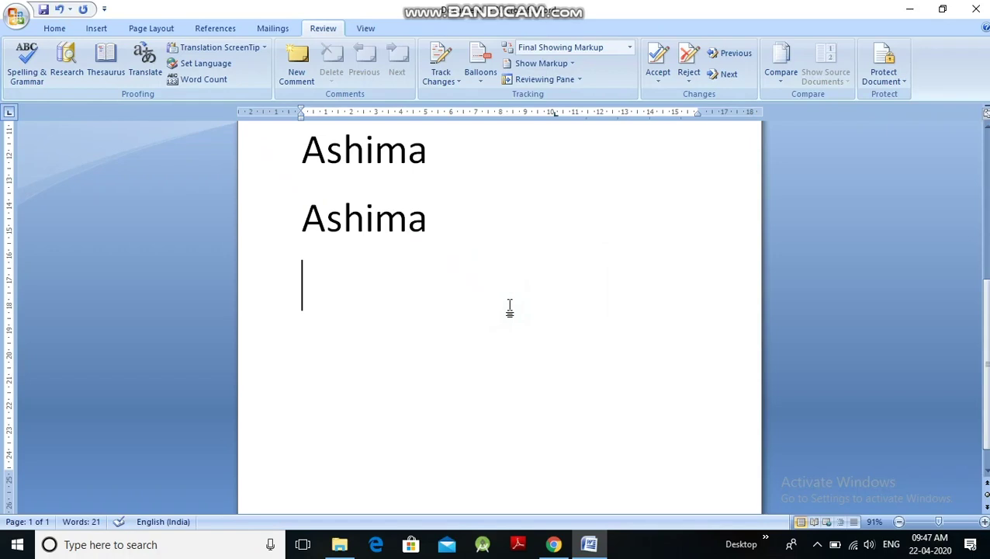
Generate a one-sentence sample paragraph below the names with =rand(1,1)
{"action": "type", "text": "=ra"}
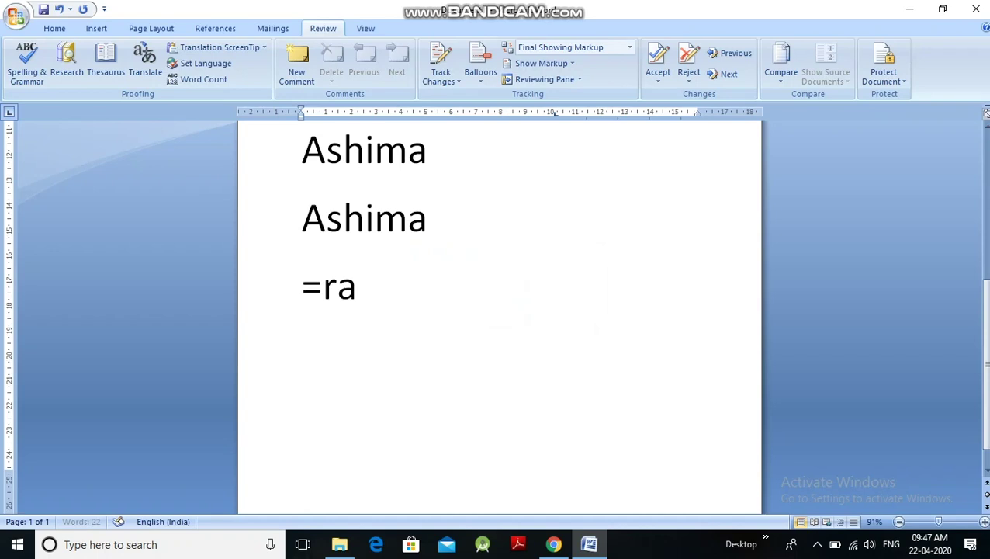
{"action": "type", "text": "nd(1,1"}
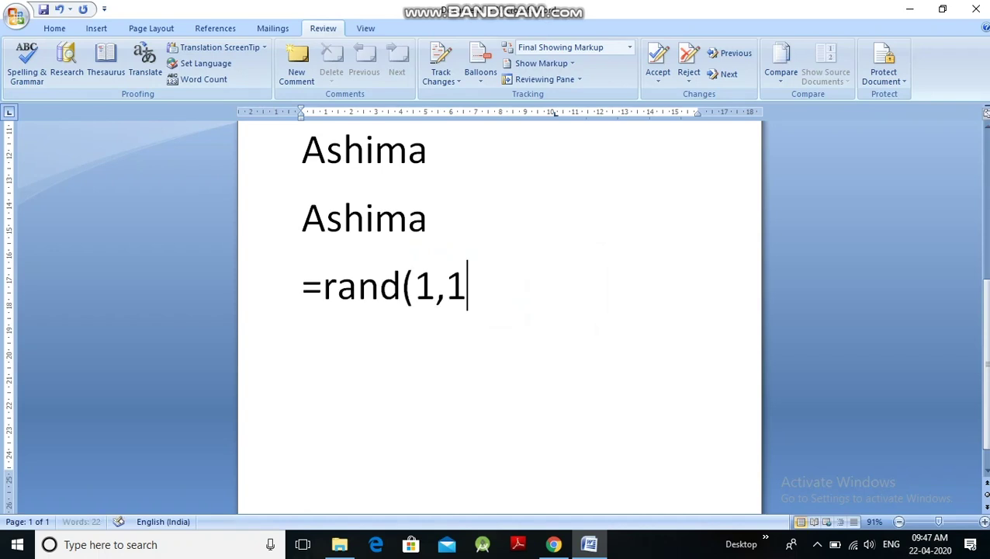
{"action": "type", "text": ")"}
{"action": "key", "text": "Return"}
{"action": "key", "text": "ctrl+Return"}
{"action": "scroll", "coordinate": [818, 349], "scroll_direction": "up", "scroll_amount": 3}
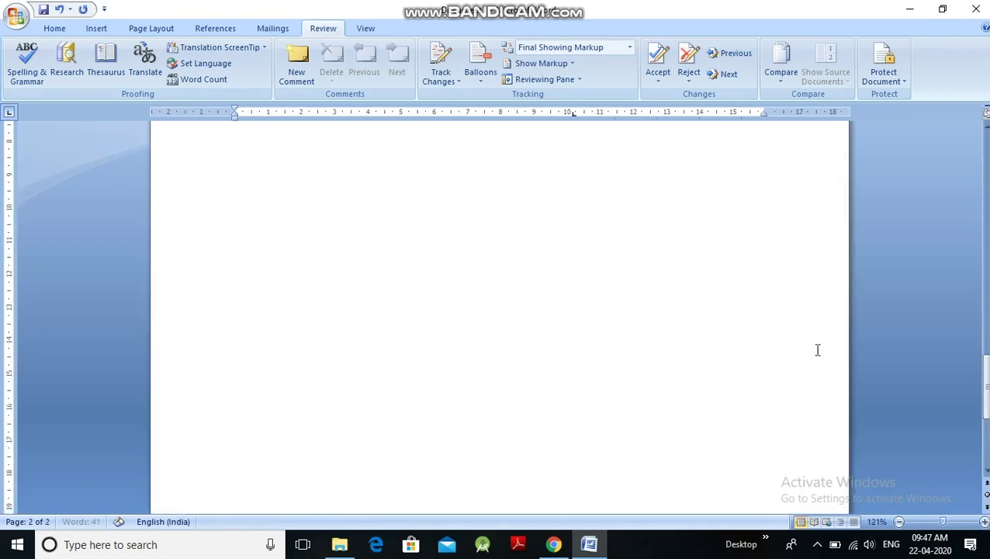
{"action": "left_click_drag", "start_coordinate": [984, 397], "coordinate": [968, 279]}
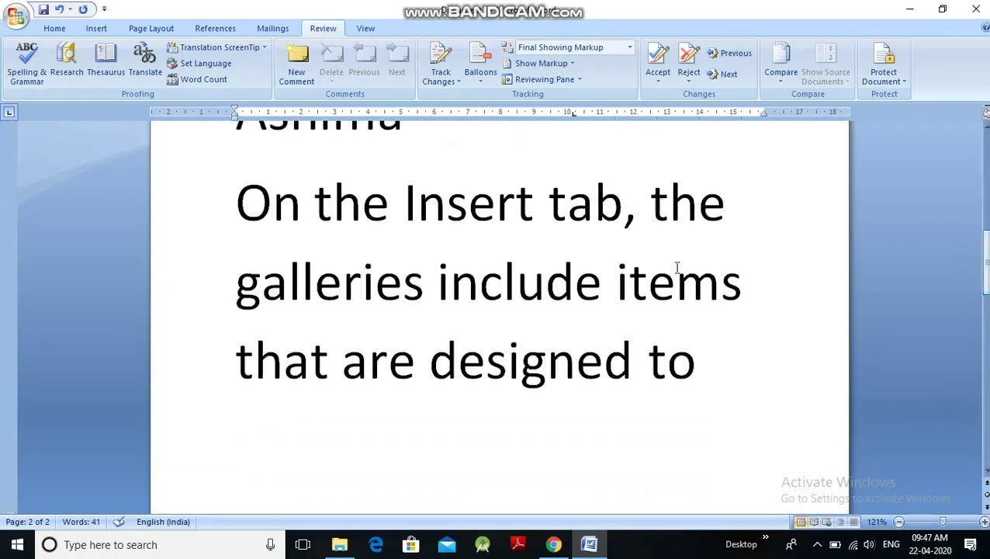
Change "Insert" to "Inset" in the sample paragraph and run the spelling and grammar check on the document
{"action": "left_click", "coordinate": [520, 200]}
{"action": "key", "text": "BackSpace"}
{"action": "left_click", "coordinate": [555, 270]}
{"action": "double_click", "coordinate": [567, 305]}
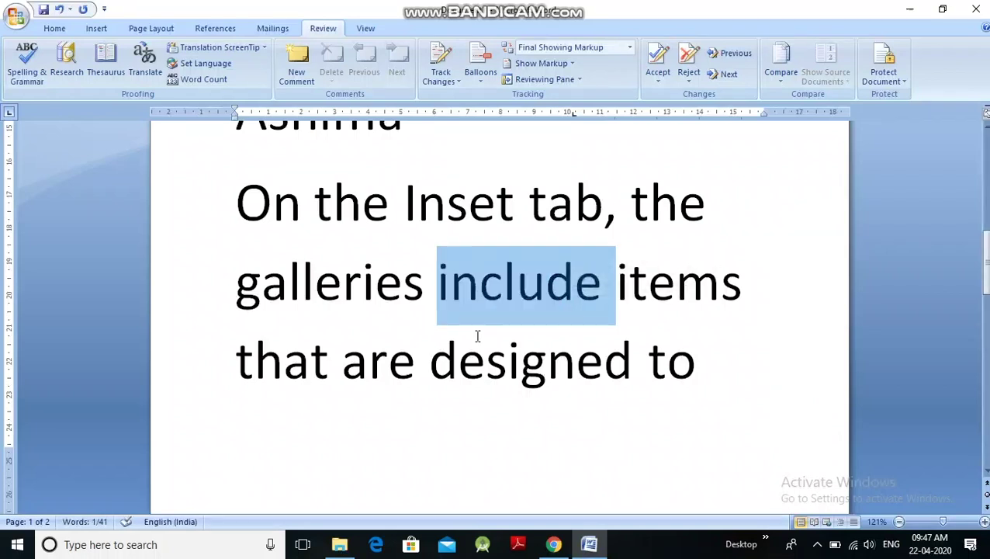
{"action": "left_click", "coordinate": [421, 332]}
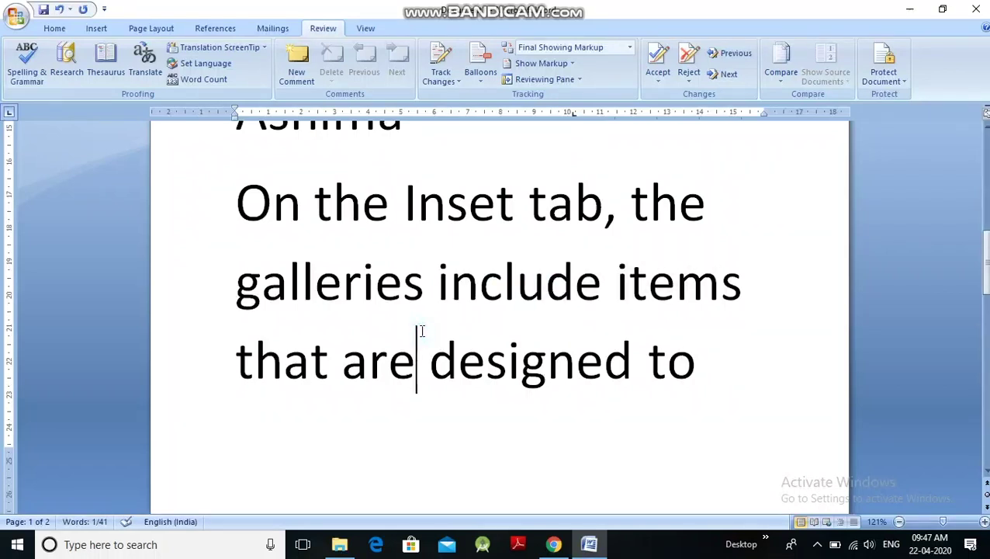
{"action": "left_click", "coordinate": [37, 76]}
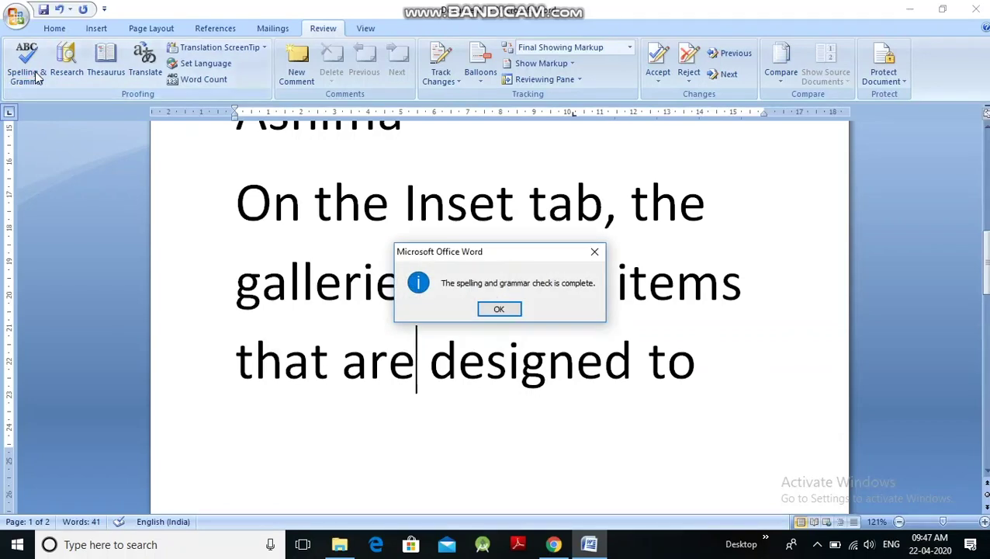
{"action": "left_click", "coordinate": [511, 310]}
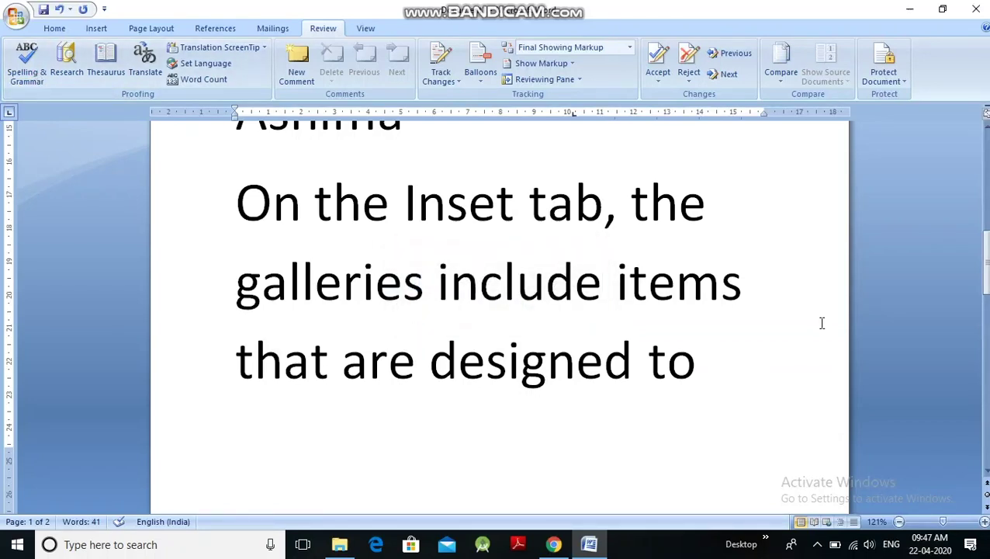
Delete the whole sample paragraph beginning "On the Inset tab" below the two names
{"action": "left_click_drag", "start_coordinate": [239, 200], "coordinate": [668, 506]}
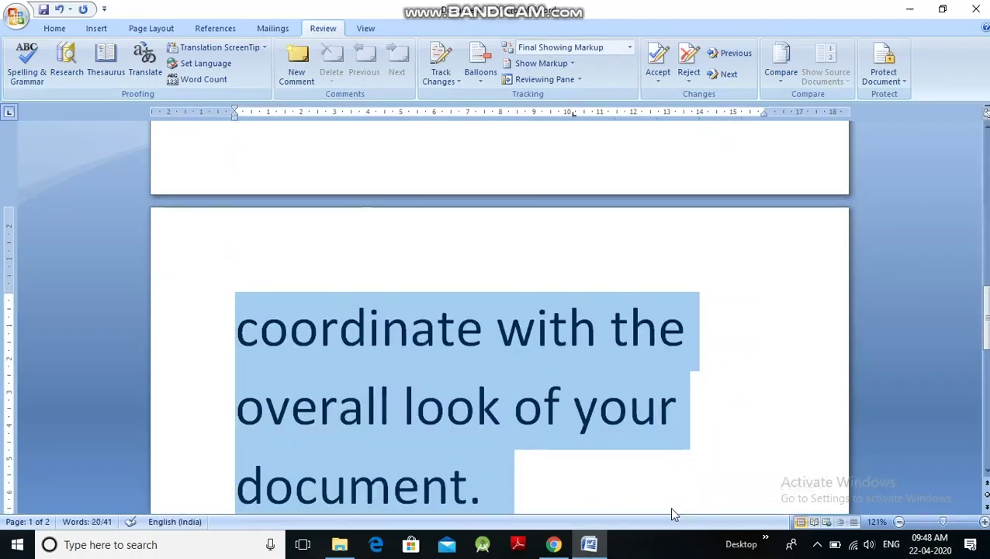
{"action": "key", "text": "Delete"}
{"action": "scroll", "coordinate": [987, 247], "scroll_direction": "up", "scroll_amount": 10}
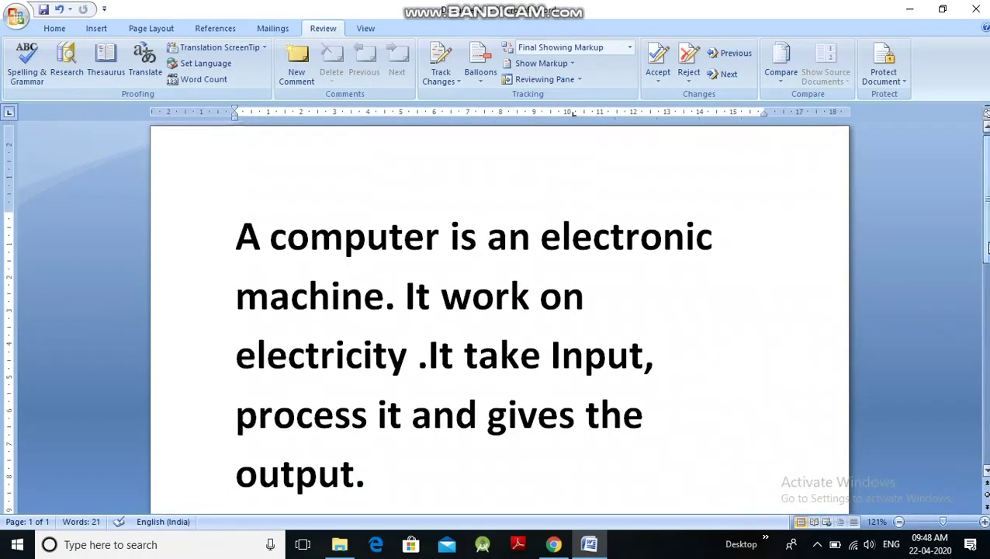
Look through the remaining document text and examine the context options offered for the word "electronic" in the first line
{"action": "scroll", "coordinate": [987, 247], "scroll_direction": "down", "scroll_amount": 2}
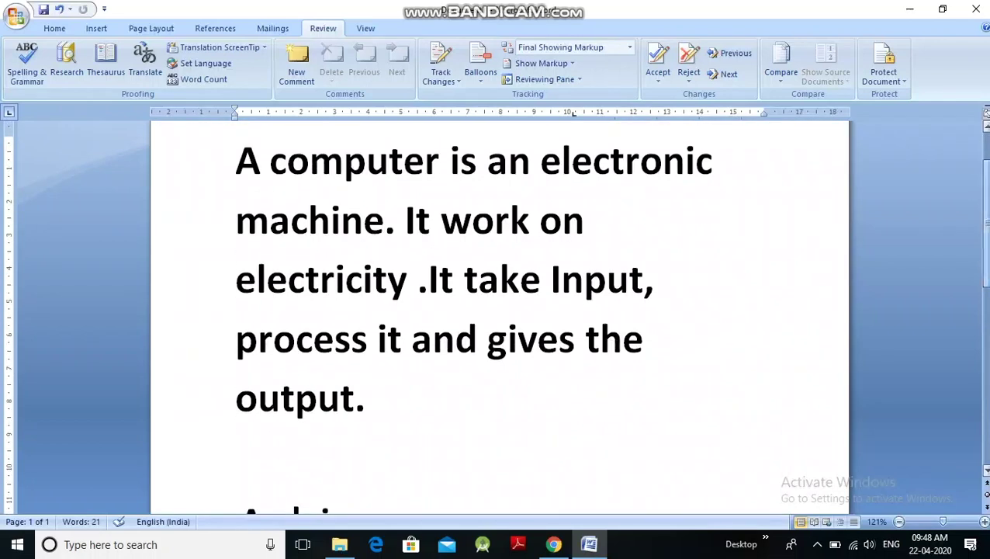
{"action": "scroll", "coordinate": [987, 246], "scroll_direction": "down", "scroll_amount": 1}
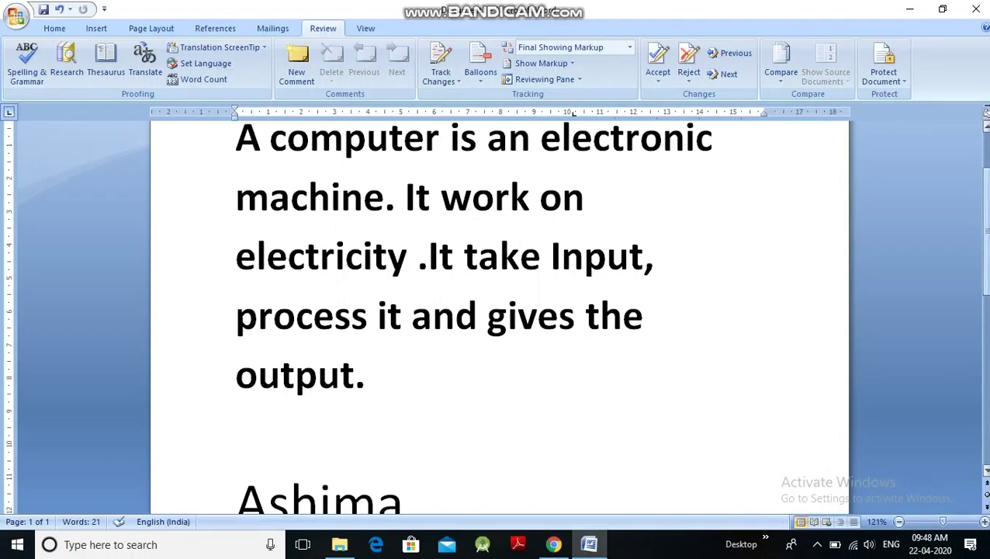
{"action": "scroll", "coordinate": [987, 256], "scroll_direction": "down", "scroll_amount": 4}
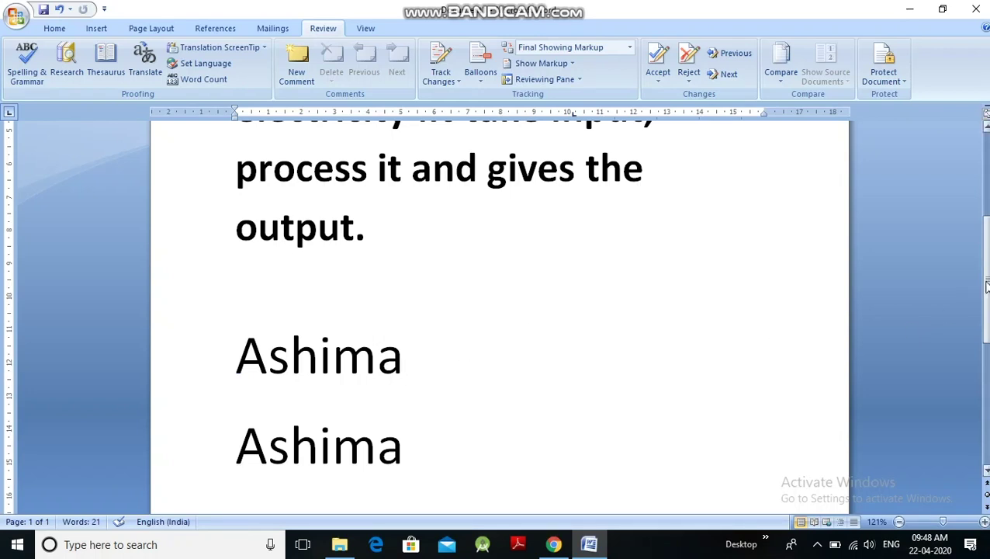
{"action": "left_click_drag", "start_coordinate": [984, 291], "coordinate": [984, 311]}
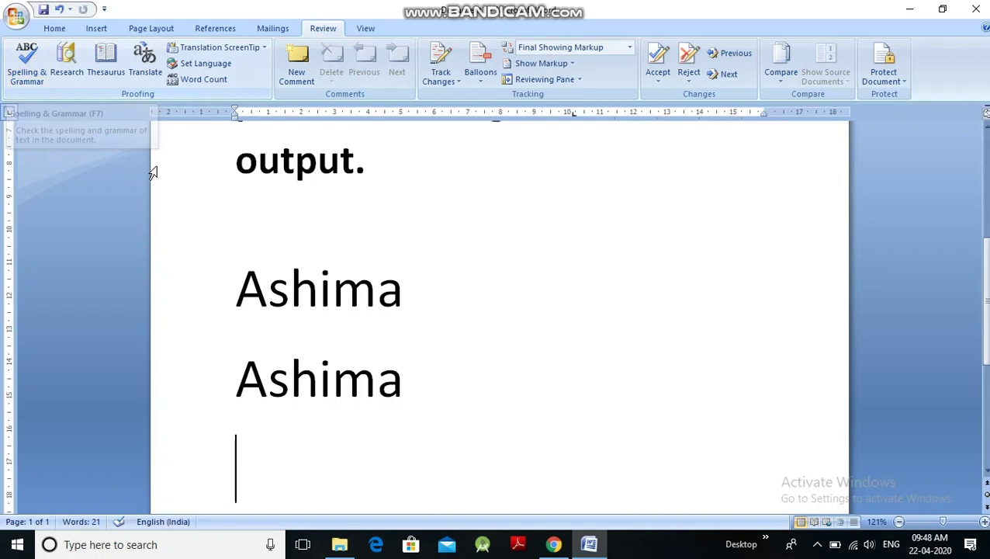
{"action": "left_click_drag", "start_coordinate": [984, 299], "coordinate": [970, 183]}
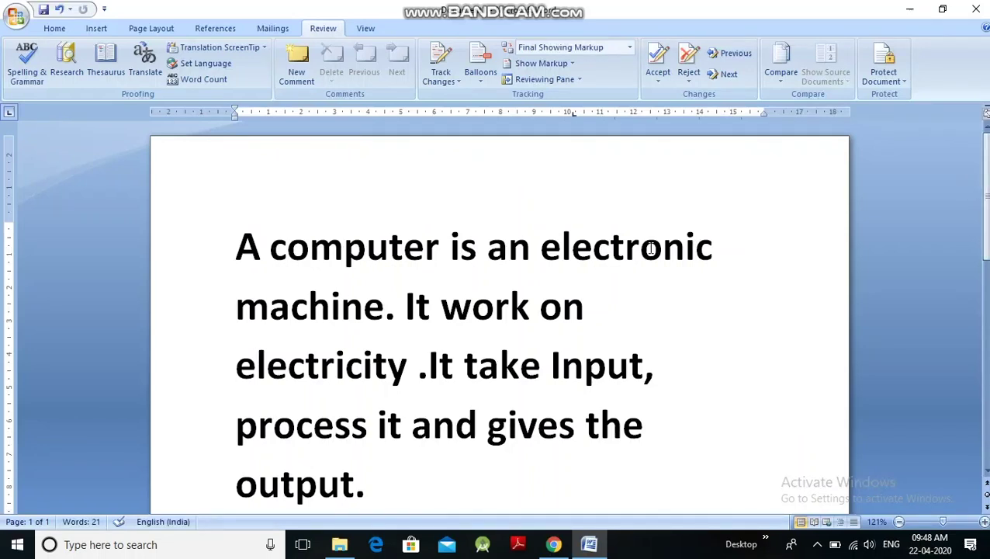
{"action": "left_click_drag", "start_coordinate": [550, 248], "coordinate": [685, 264]}
{"action": "left_click", "coordinate": [627, 252]}
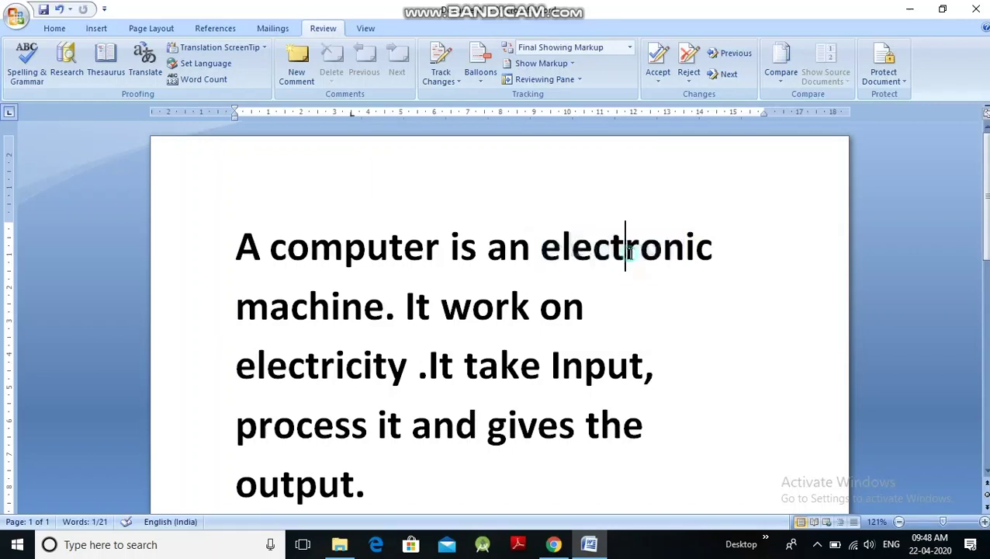
{"action": "right_click", "coordinate": [630, 260]}
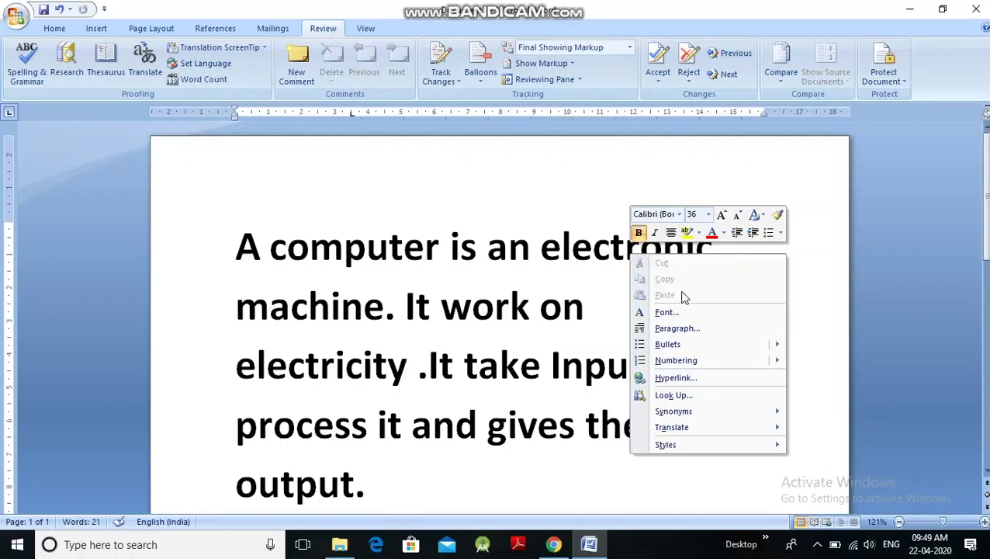
{"action": "left_click", "coordinate": [556, 189]}
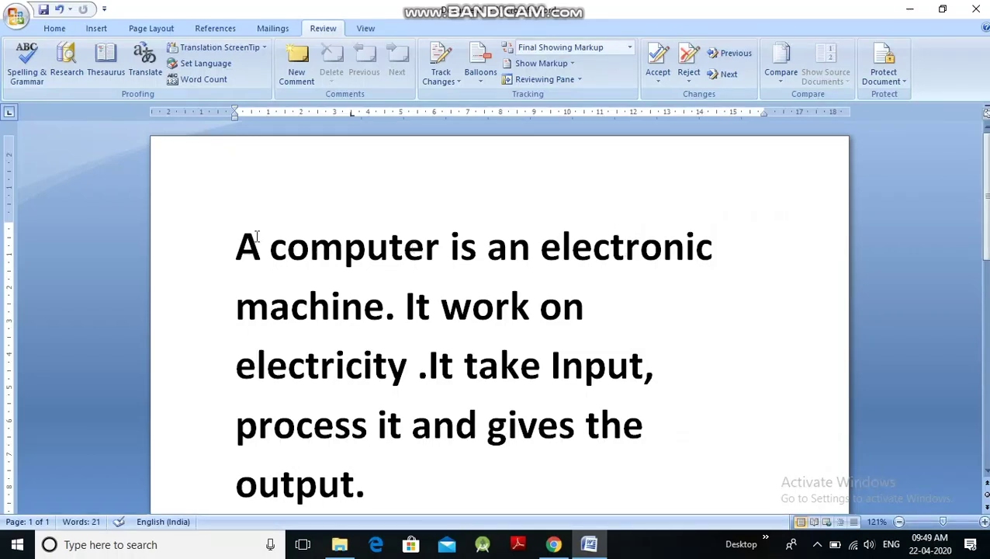
Delete all the text in the document and start a new blank document
{"action": "left_click_drag", "start_coordinate": [256, 241], "coordinate": [235, 247]}
{"action": "key", "text": "ctrl+a"}
{"action": "key", "text": "Delete"}
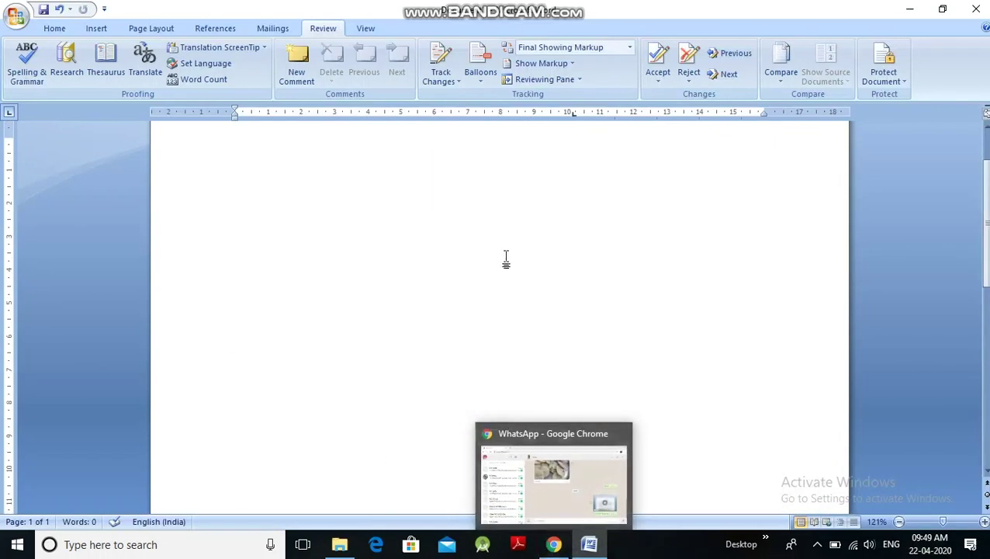
{"action": "key", "text": "ctrl+n"}
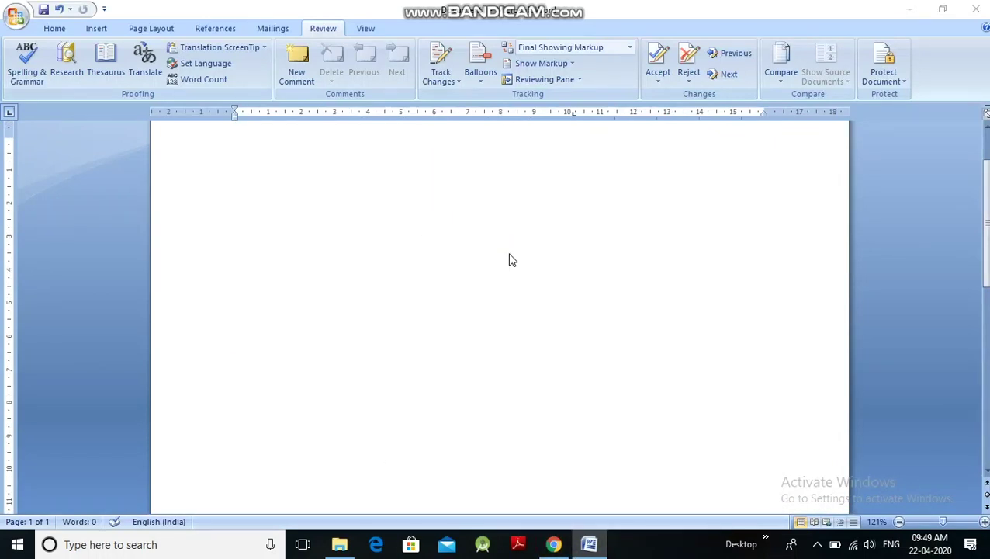
Enter the deliberately misspelled sentence "A computr is an electronic machne" in the blank document
{"action": "type", "text": "A comp"}
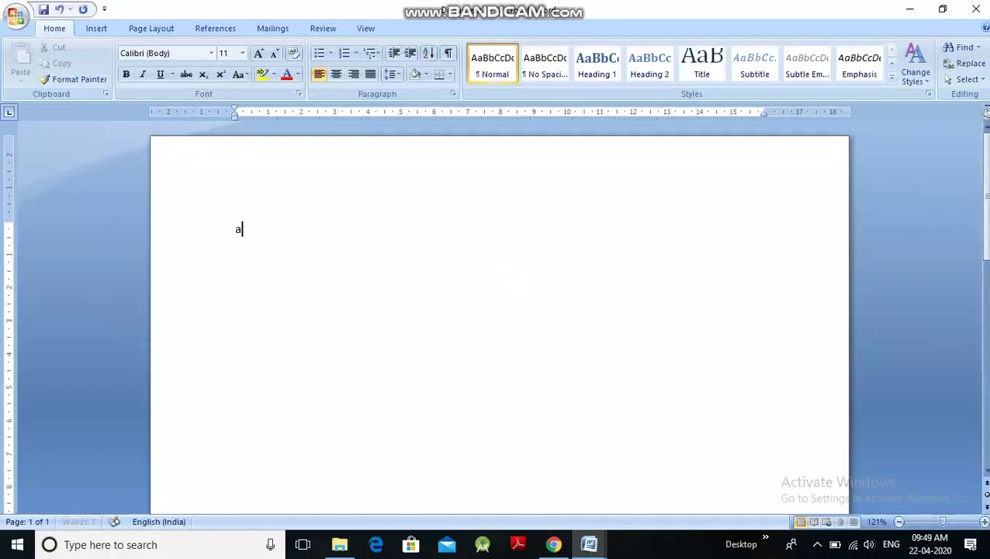
{"action": "type", "text": "utr is an"}
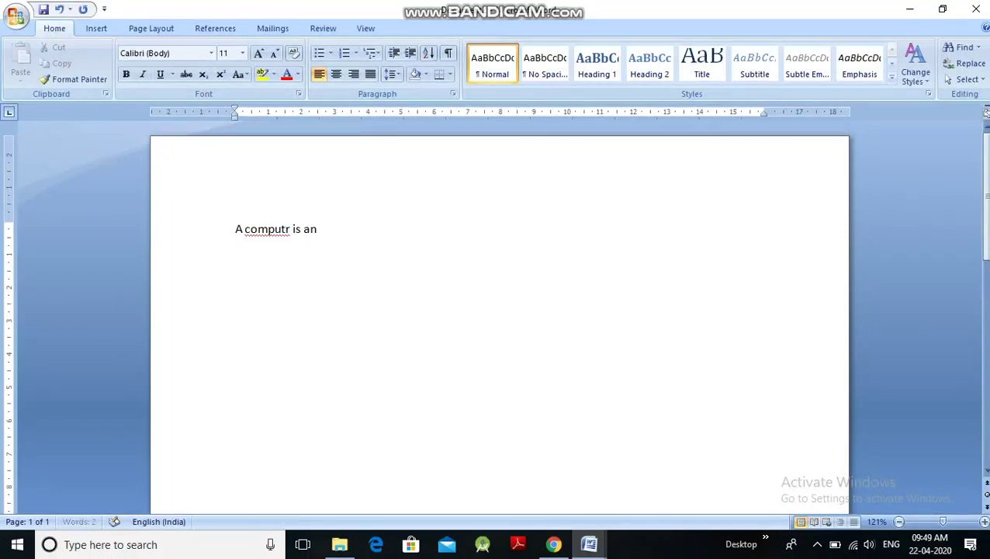
{"action": "type", "text": " electronic machne"}
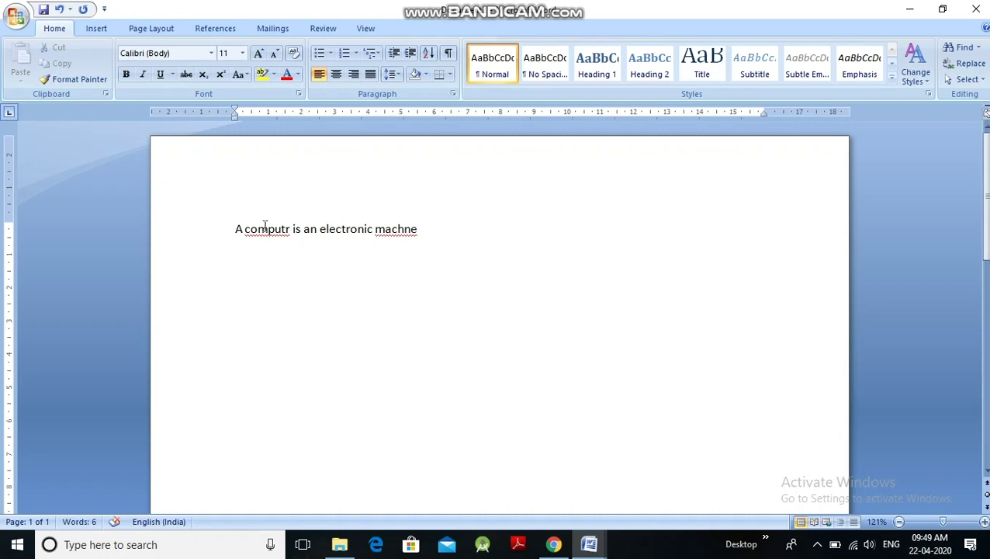
Enlarge the whole misspelled sentence to 22 pt and deselect it
{"action": "left_click_drag", "start_coordinate": [233, 234], "coordinate": [571, 245]}
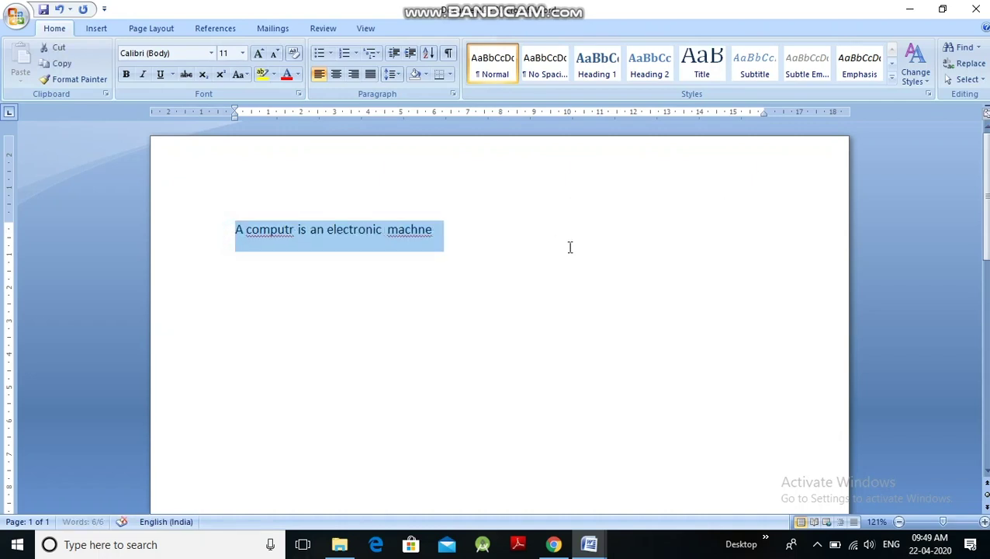
{"action": "key", "text": "ctrl+shift+period"}
{"action": "key", "text": "ctrl+shift+period"}
{"action": "key", "text": "ctrl+shift+period"}
{"action": "key", "text": "ctrl+shift+period"}
{"action": "key", "text": "ctrl+shift+period"}
{"action": "key", "text": "ctrl+shift+period"}
{"action": "left_click", "coordinate": [605, 307]}
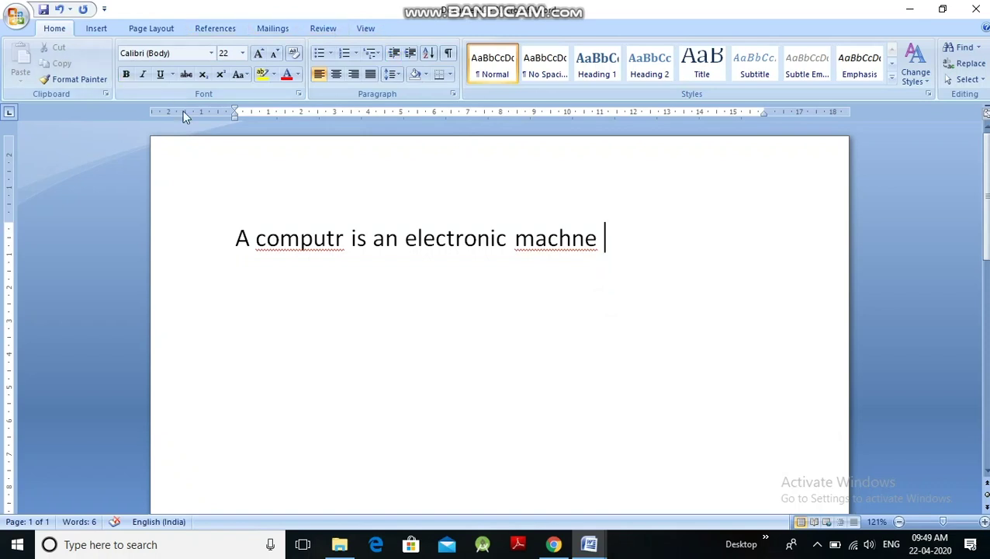
Correct "computr" to "computer" and "machne" to "machine" using the spelling suggestions offered for each flagged word
{"action": "right_click", "coordinate": [302, 242]}
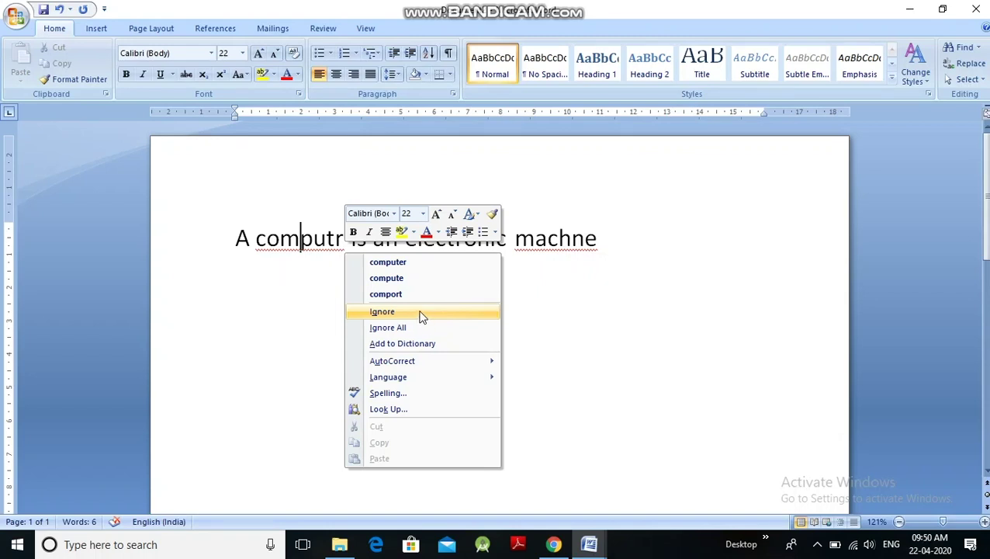
{"action": "left_click", "coordinate": [415, 266]}
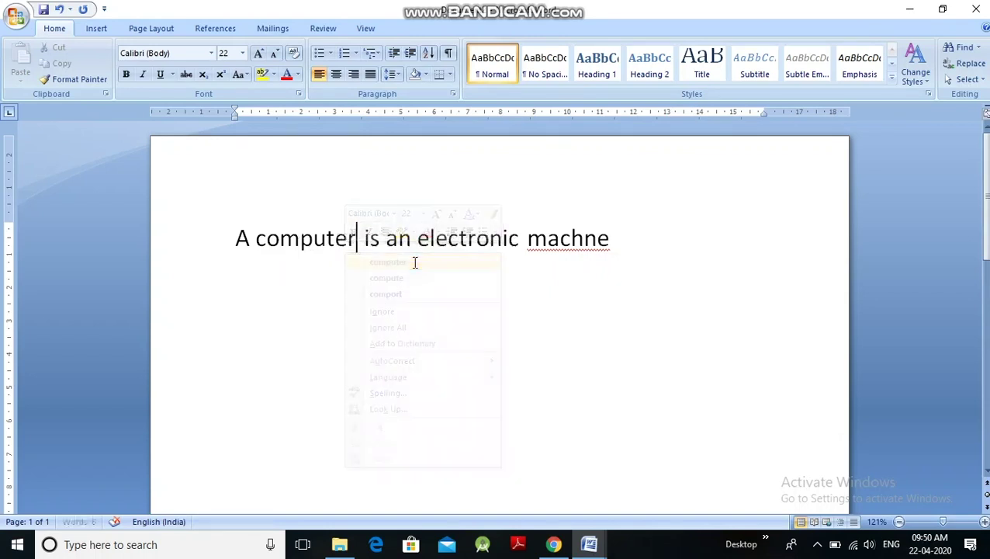
{"action": "right_click", "coordinate": [580, 244]}
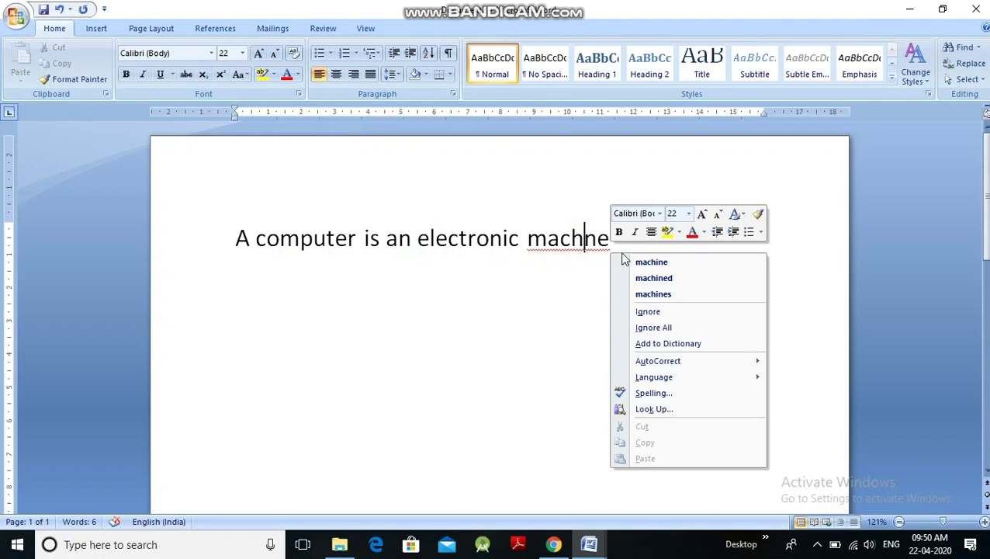
{"action": "left_click", "coordinate": [652, 263]}
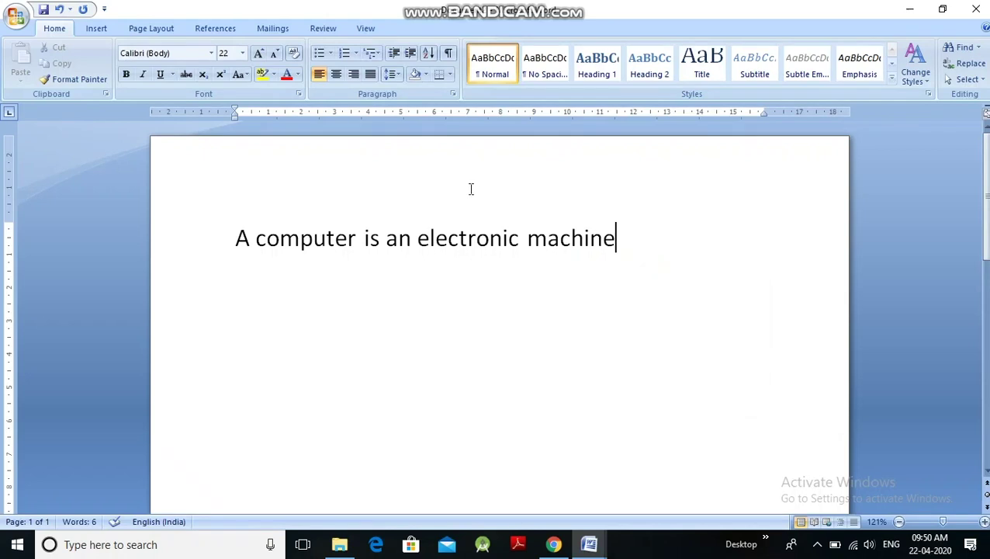
Bring up the proofing and review commands for the corrected sentence
{"action": "left_click", "coordinate": [323, 28]}
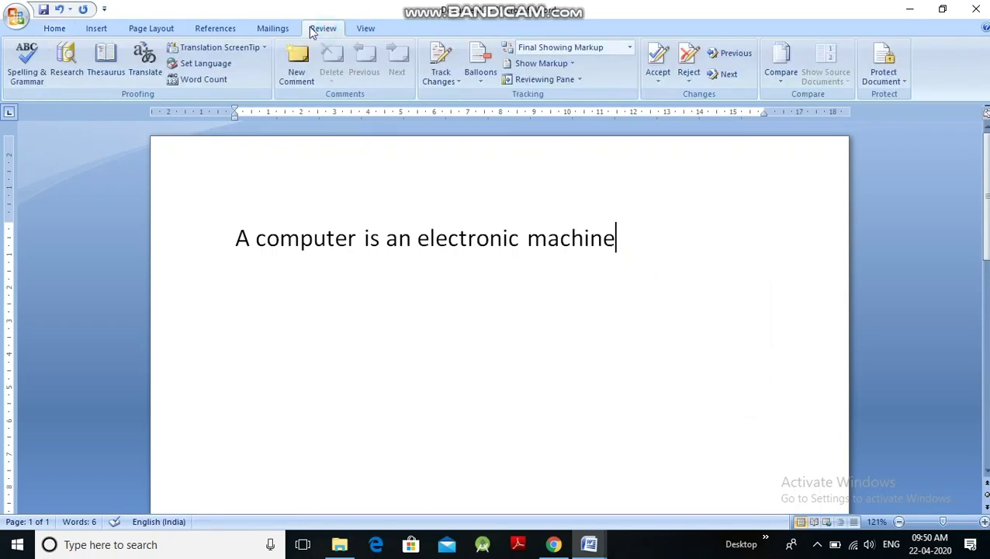